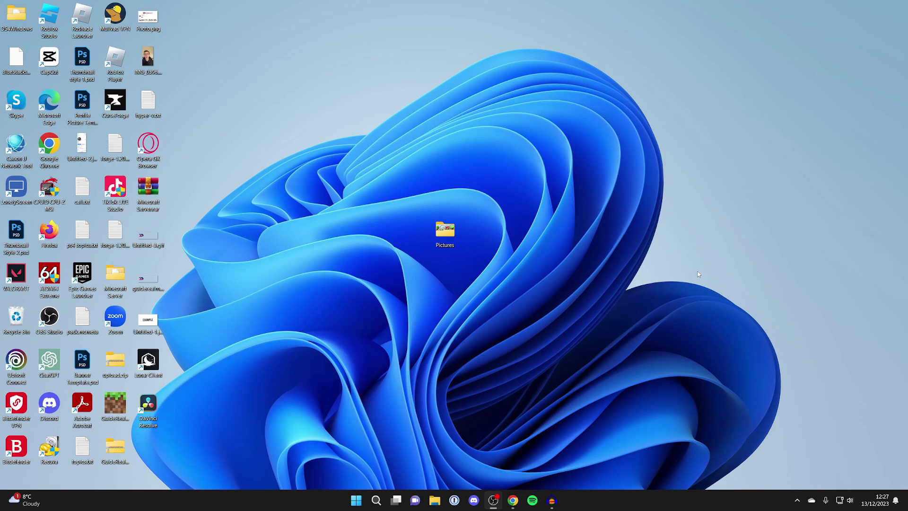
# - Return to Chrome and start a new online video project from capcut.com's 'Edit video online'
pyautogui.click(515, 496)
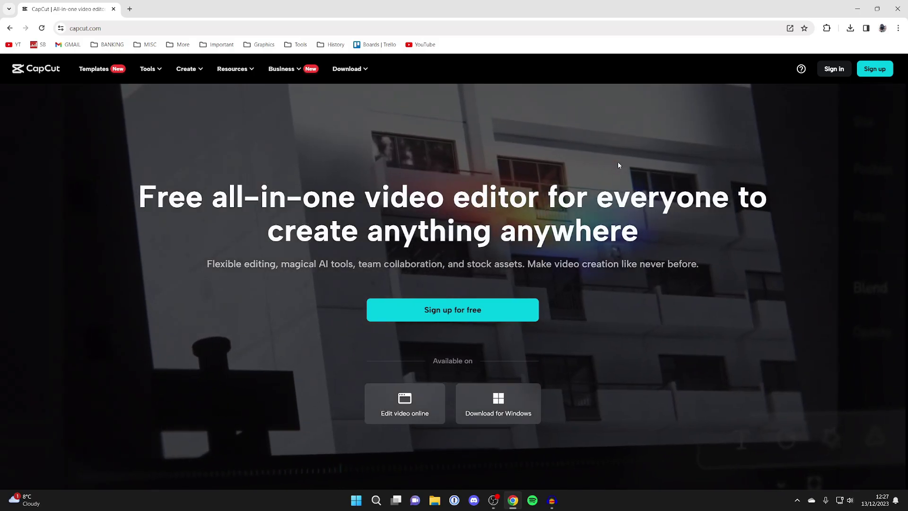
pyautogui.scroll(-1, 618, 163)
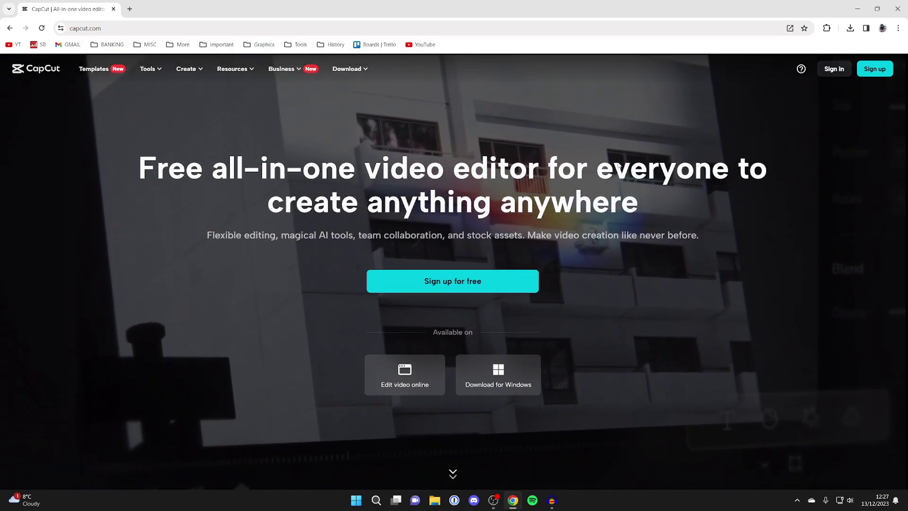
pyautogui.scroll(-2, 618, 162)
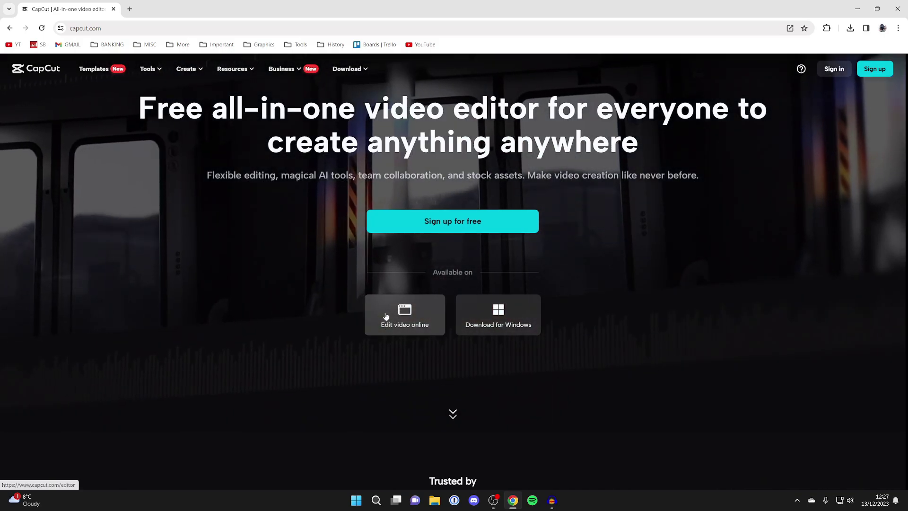
pyautogui.click(386, 316)
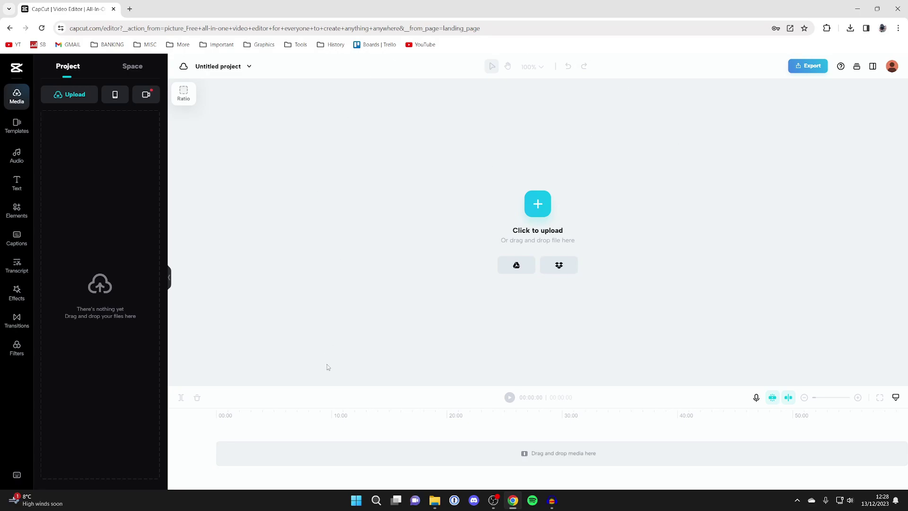
# - Drag all four JPG thumbnails from the Pictures folder into CapCut's Media panel
pyautogui.click(429, 504)
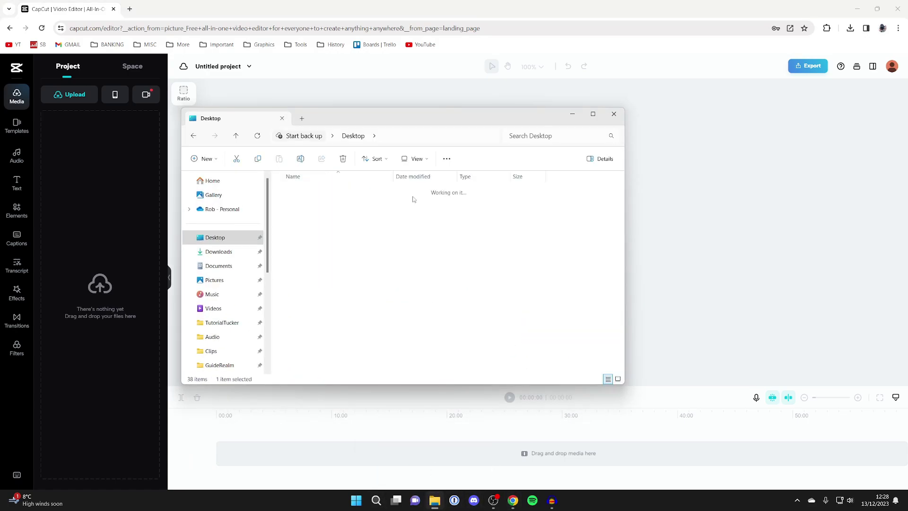
pyautogui.doubleClick(413, 200)
pyautogui.moveTo(406, 120); pyautogui.dragTo(490, 151)
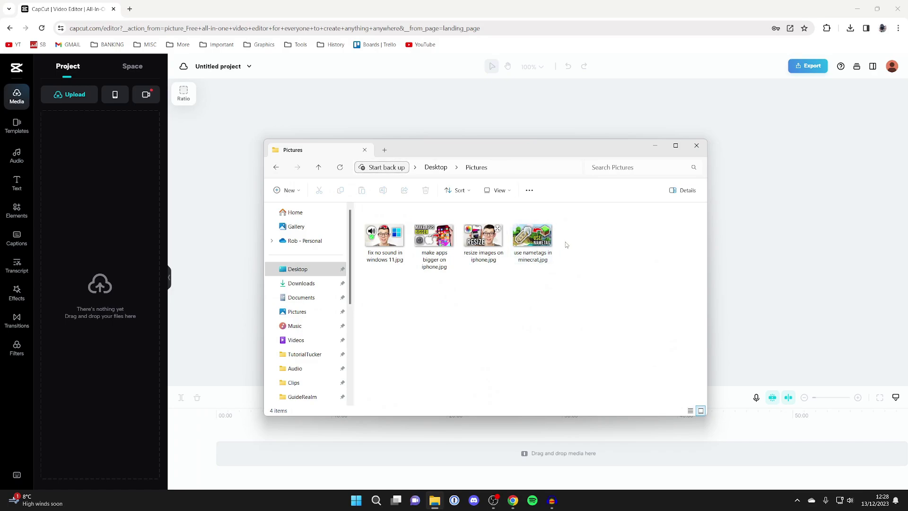
pyautogui.moveTo(566, 243); pyautogui.dragTo(388, 243)
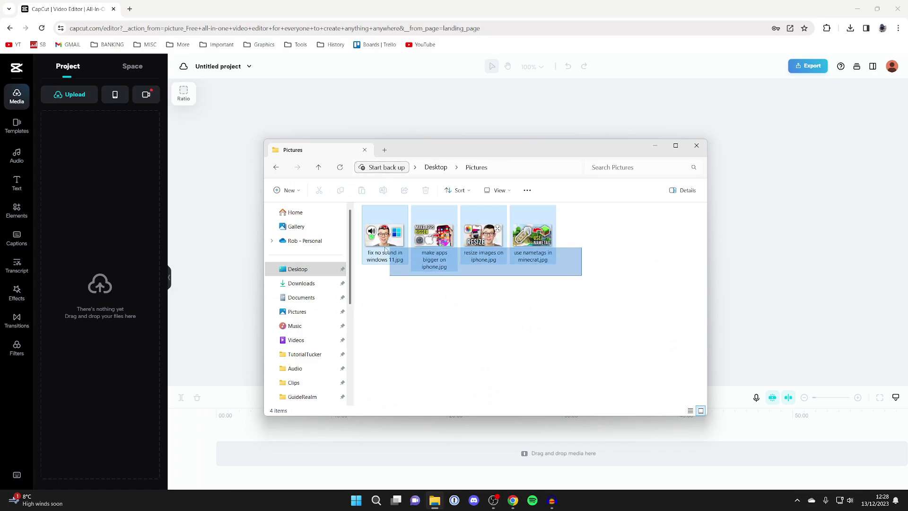
pyautogui.moveTo(399, 231); pyautogui.dragTo(134, 294)
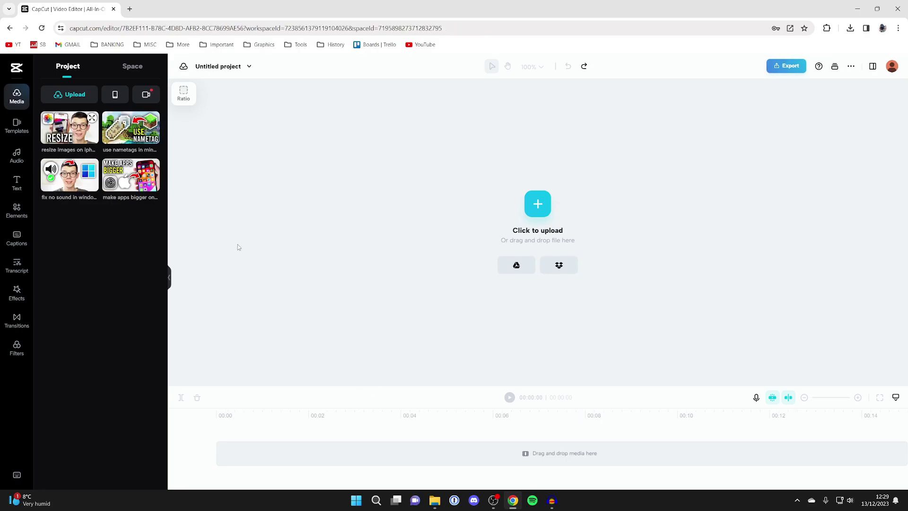
# - Add the resize-images, nametags and make-apps-bigger pictures to the timeline
pyautogui.click(75, 129)
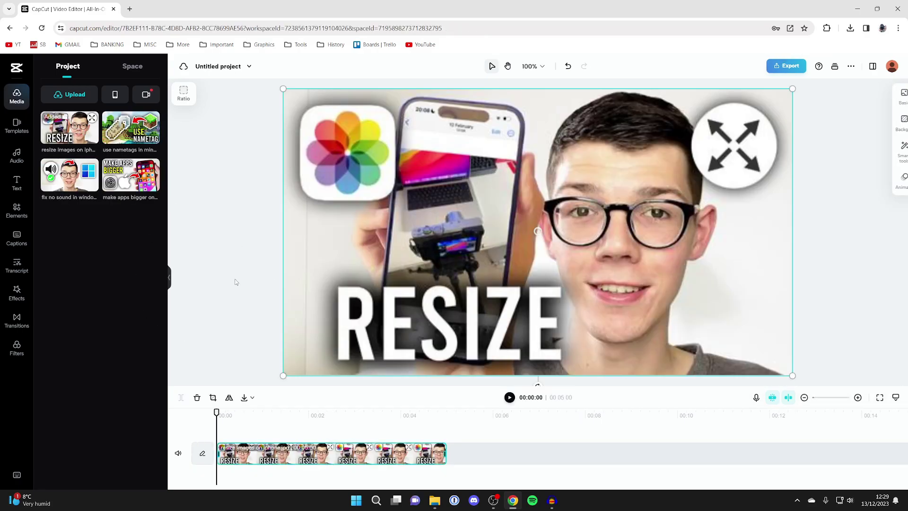
pyautogui.click(128, 136)
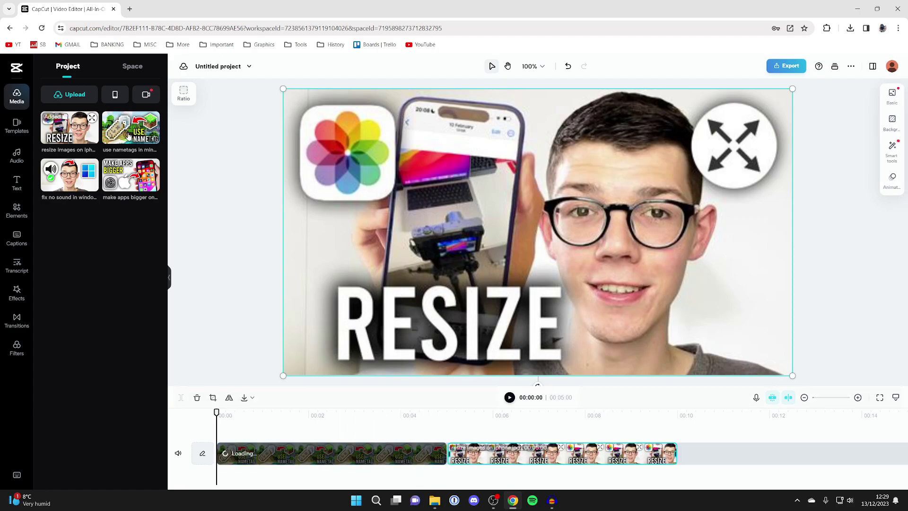
pyautogui.click(678, 416)
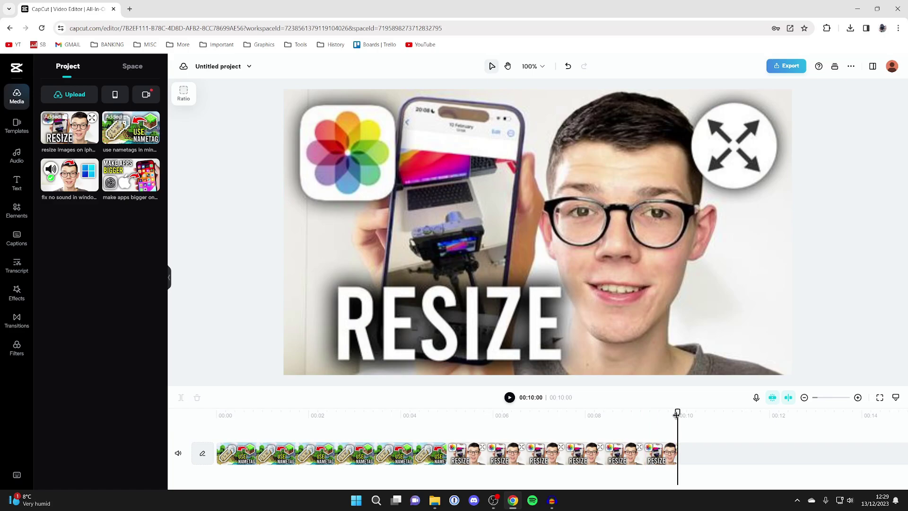
pyautogui.click(126, 184)
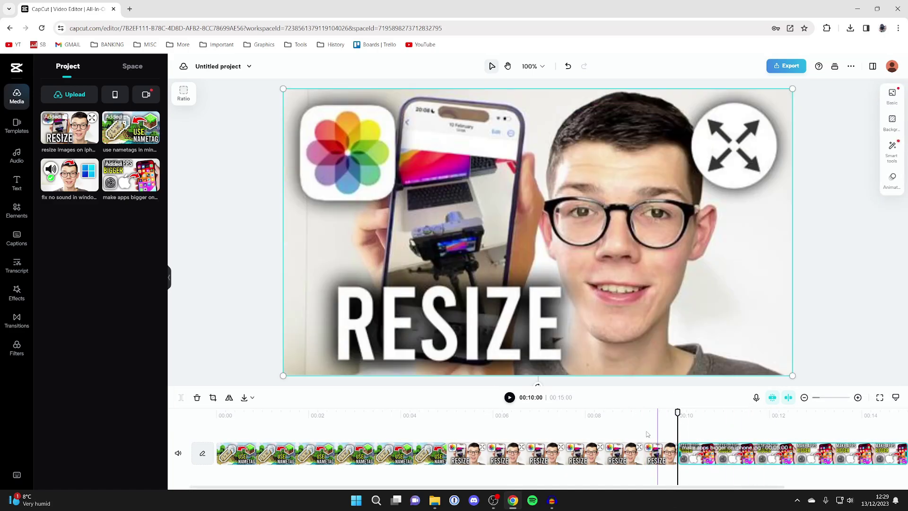
# - Insert the fix-no-sound picture at 00:05 and preview the slideshow from about 3 seconds
pyautogui.click(447, 429)
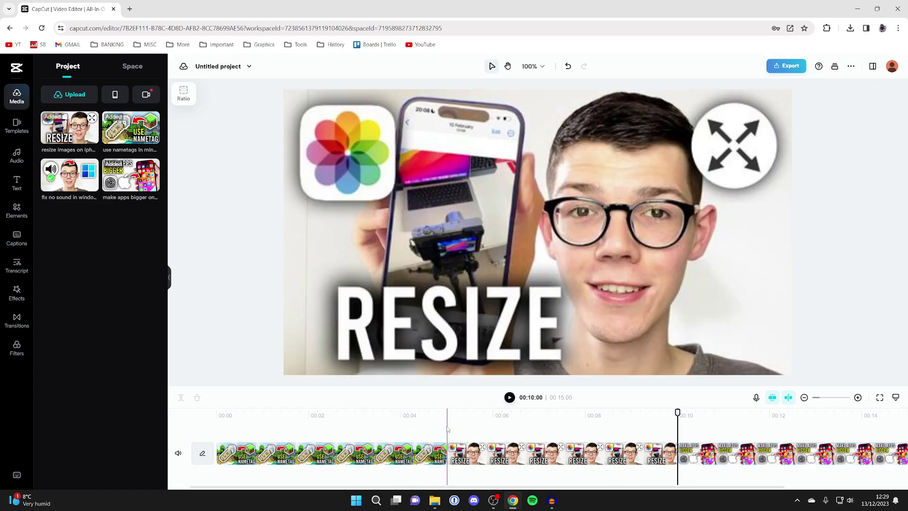
pyautogui.click(447, 429)
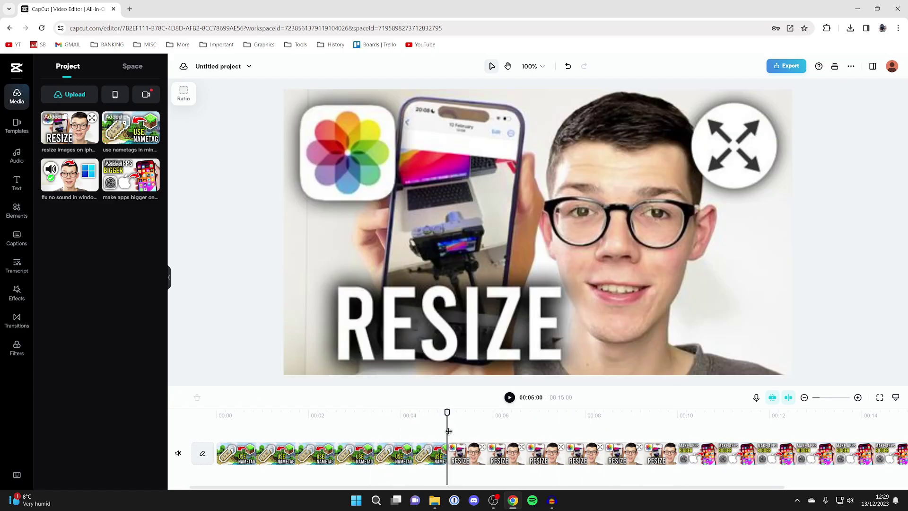
pyautogui.click(84, 178)
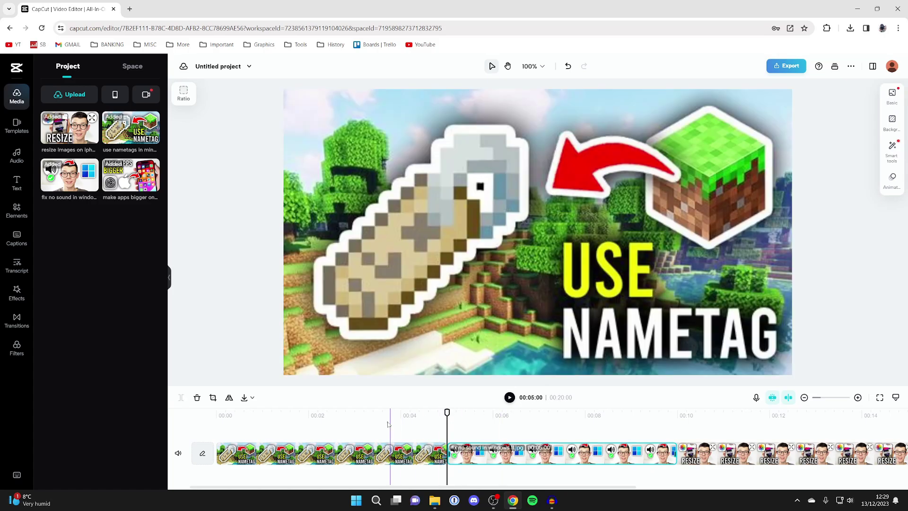
pyautogui.click(388, 422)
pyautogui.press('space')
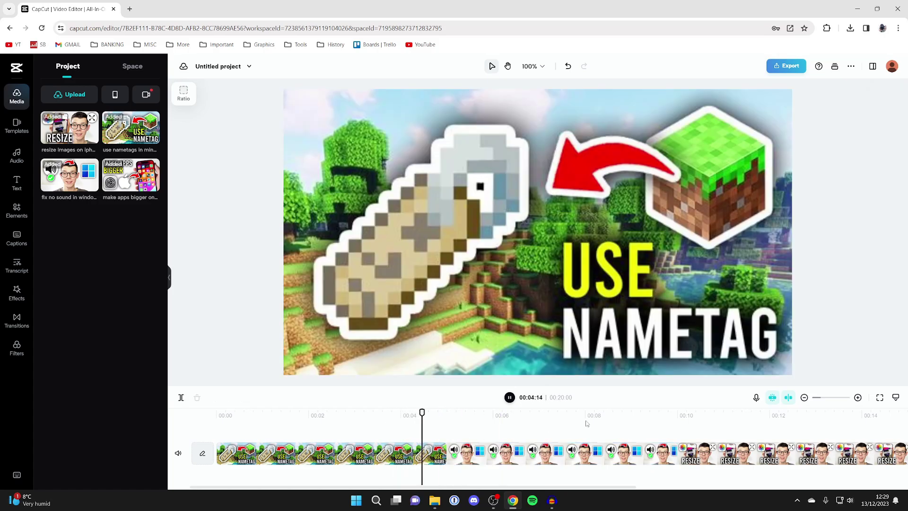
# - Give the first clip the Train 4 combo animation and the fix-no-sound clip Zoom 1
pyautogui.press('space')
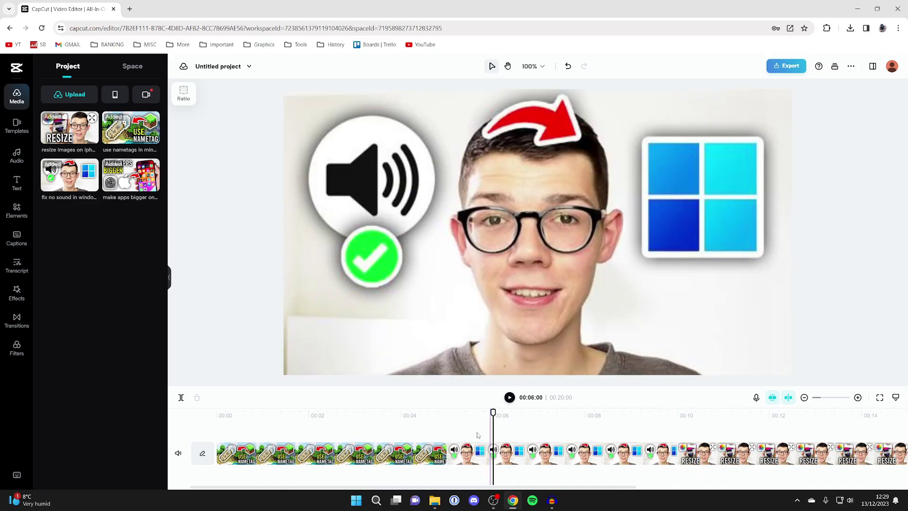
pyautogui.click(385, 455)
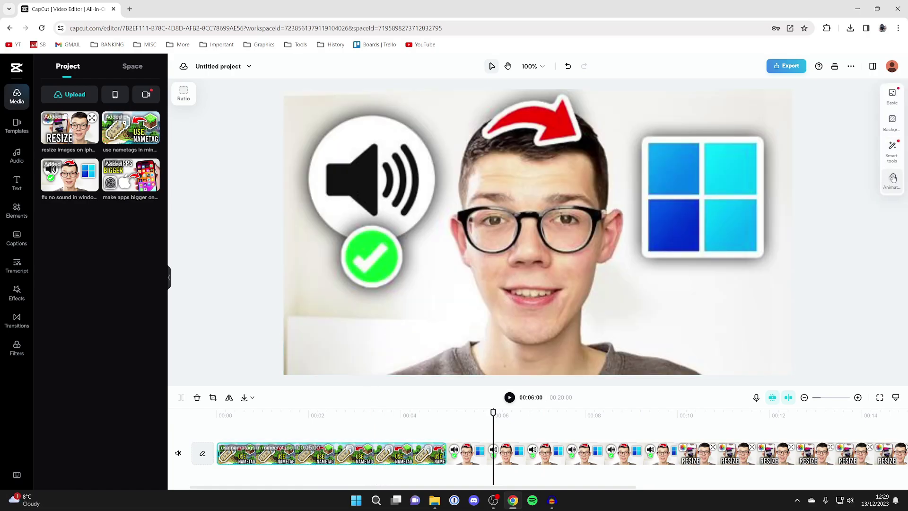
pyautogui.click(894, 178)
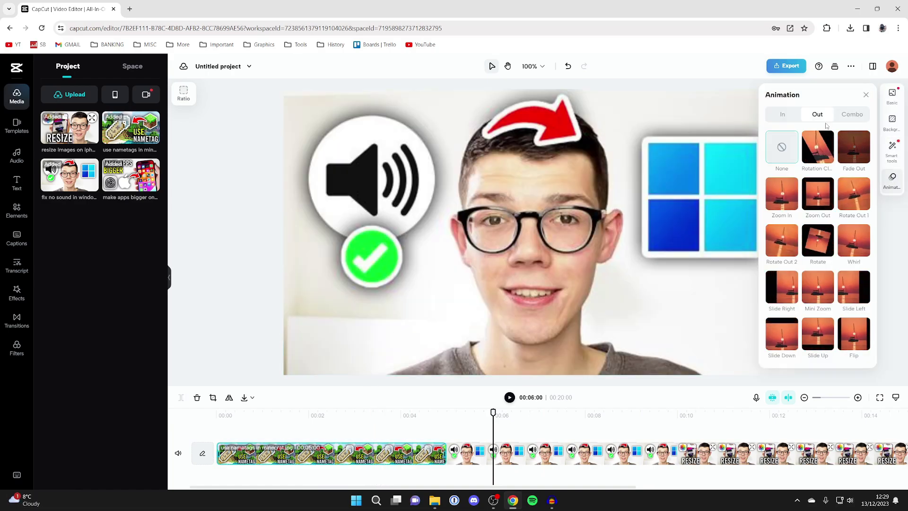
pyautogui.click(853, 114)
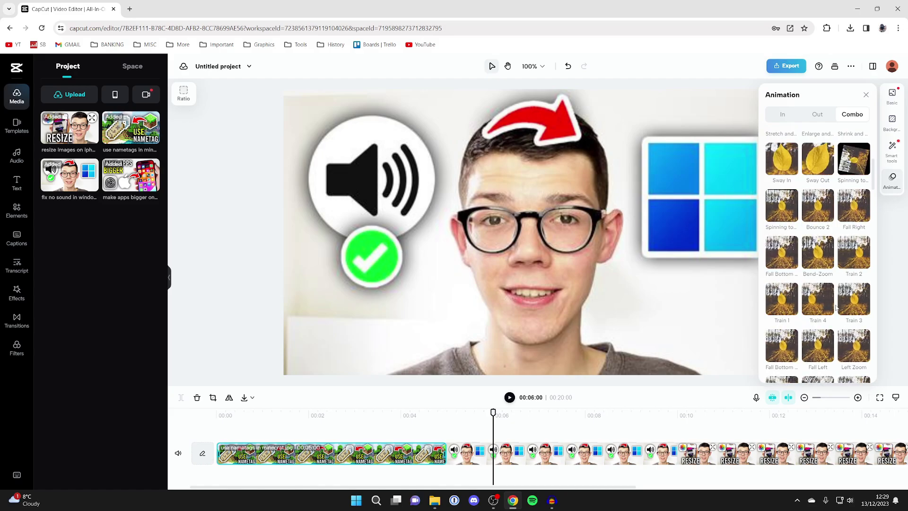
pyautogui.click(825, 308)
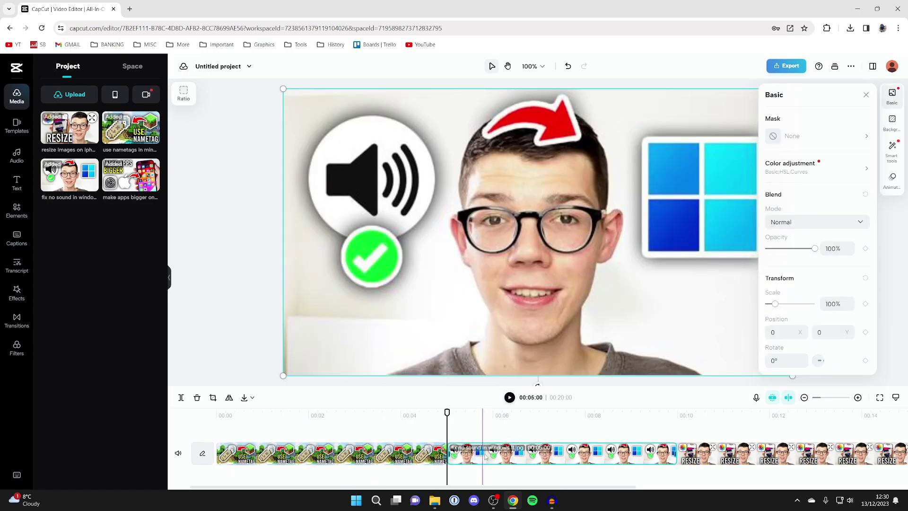
pyautogui.click(892, 180)
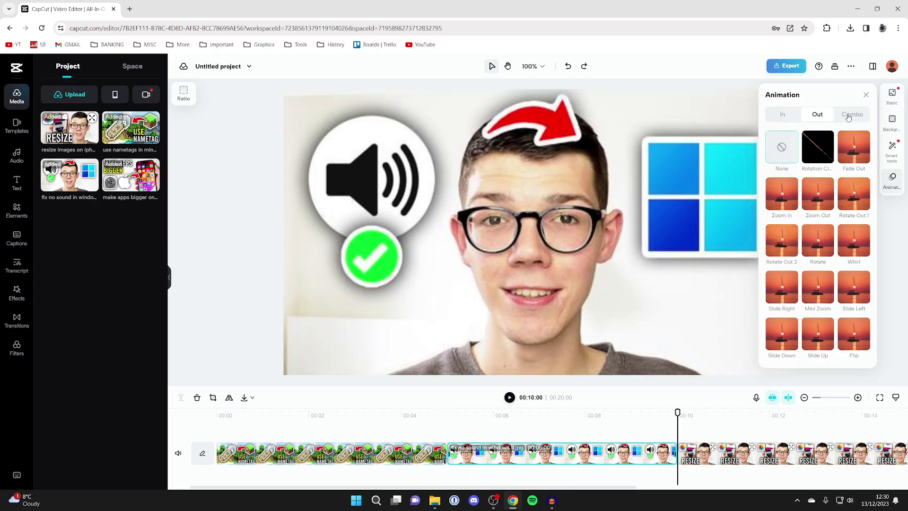
pyautogui.click(850, 115)
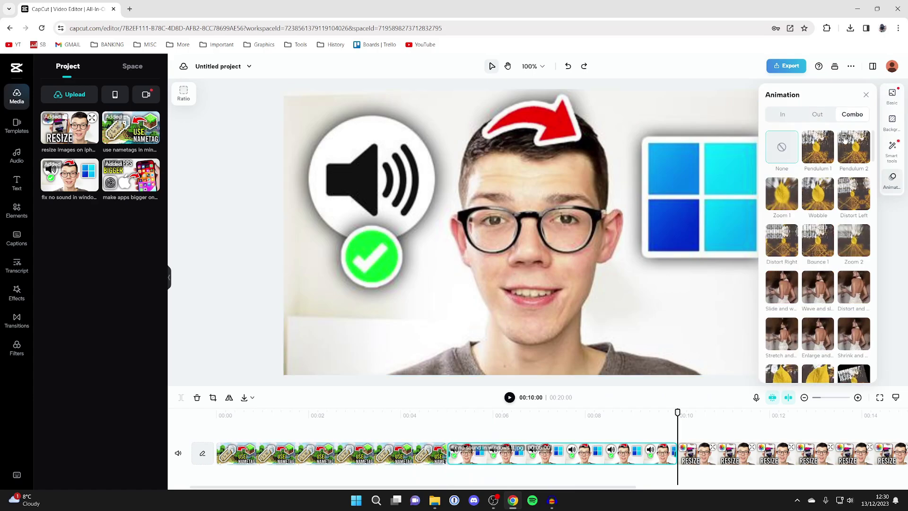
pyautogui.click(782, 204)
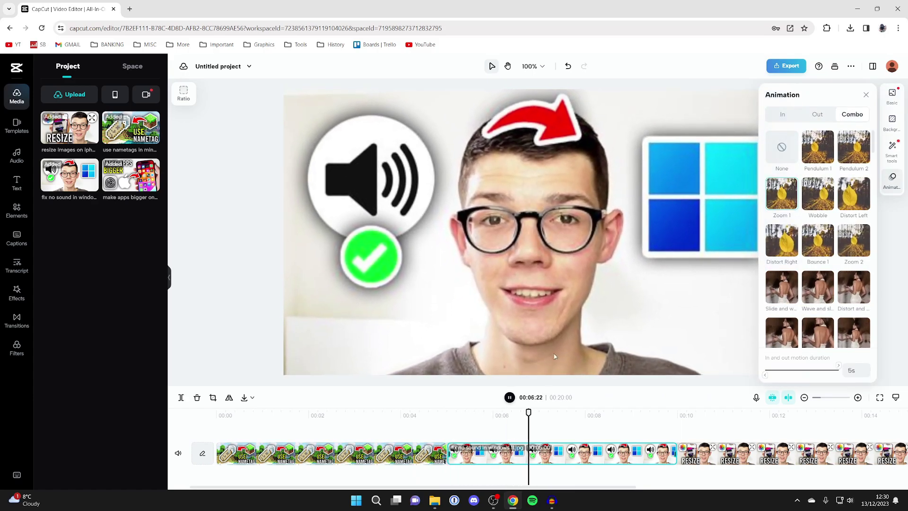
# - Preview the animated slideshow from 00:03:02 to check the combo animations
pyautogui.click(713, 454)
pyautogui.click(707, 416)
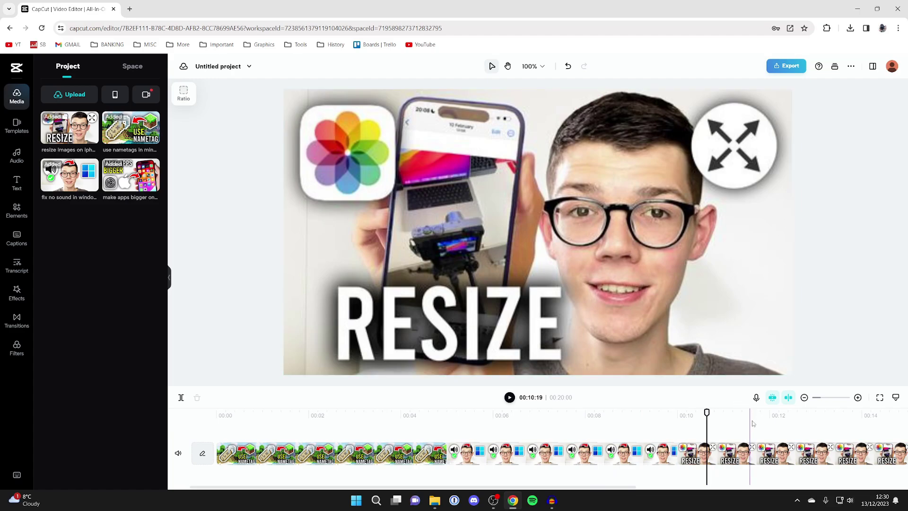
pyautogui.click(785, 462)
pyautogui.click(358, 415)
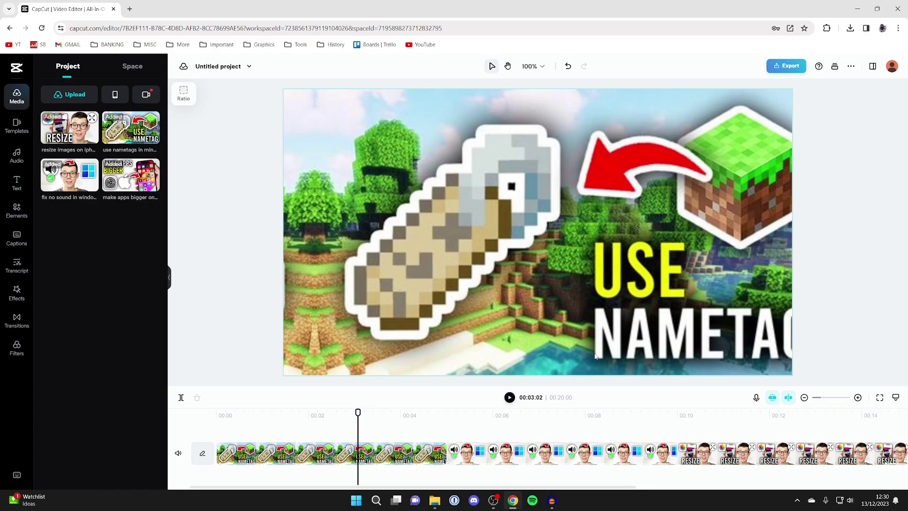
pyautogui.click(509, 398)
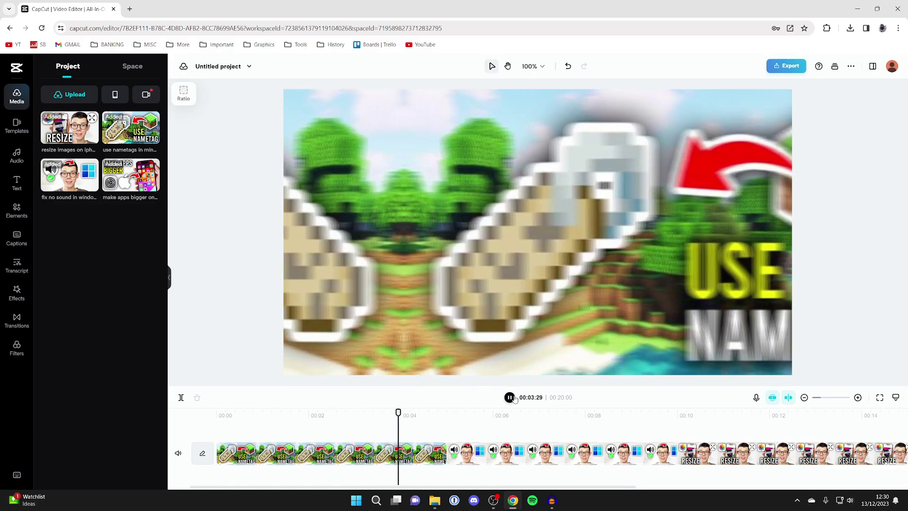
pyautogui.click(510, 397)
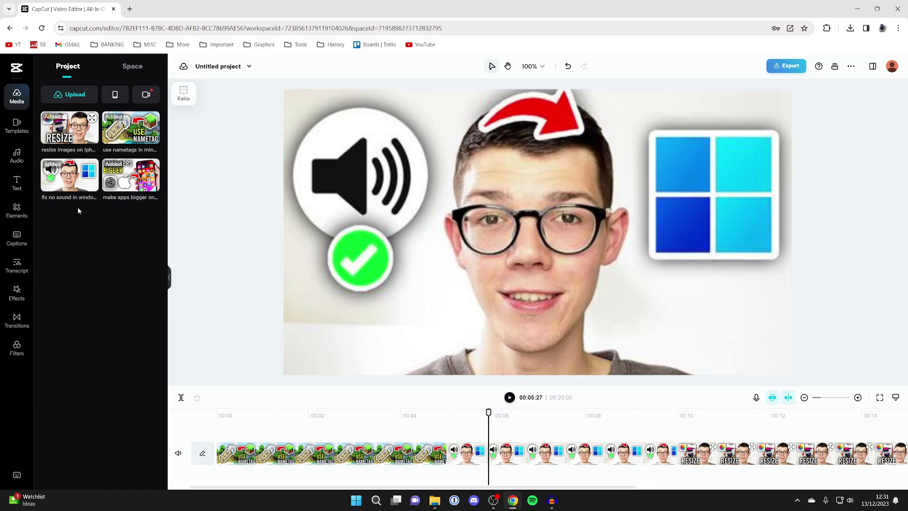
# - Add the 'This Is Halloween' music track onto the timeline beneath the picture clips
pyautogui.click(17, 158)
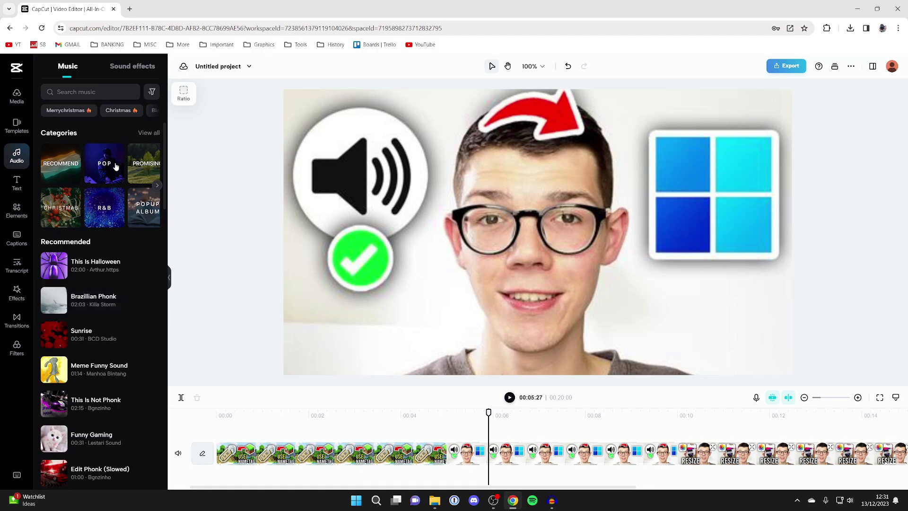
pyautogui.scroll(-1, 95, 199)
pyautogui.click(51, 215)
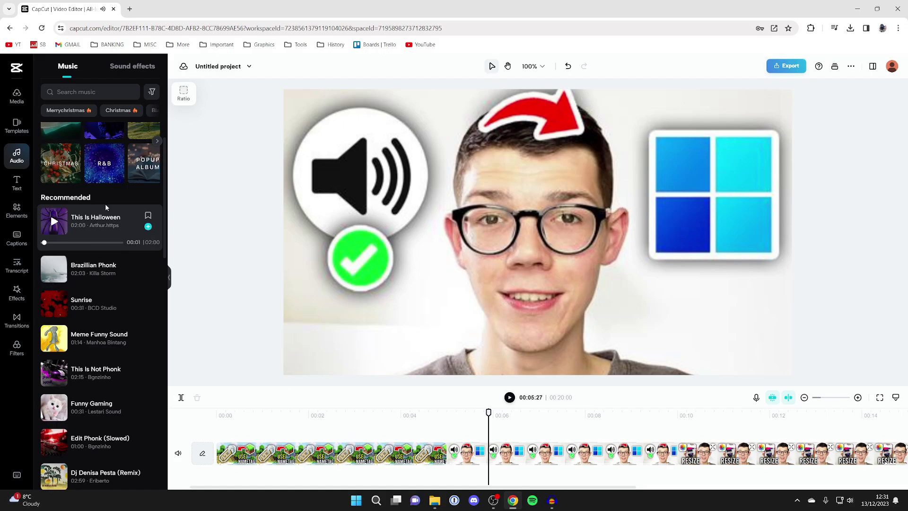
pyautogui.moveTo(97, 220); pyautogui.dragTo(223, 473)
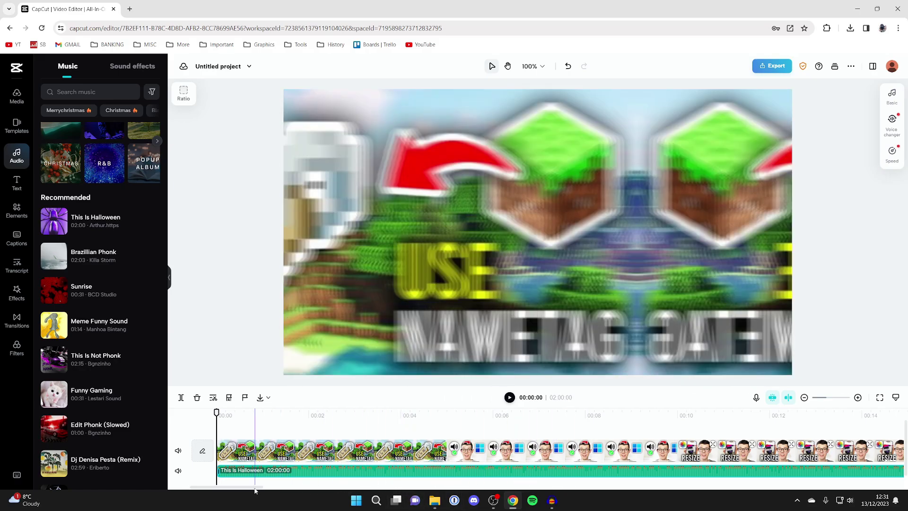
pyautogui.moveTo(254, 491); pyautogui.dragTo(347, 490)
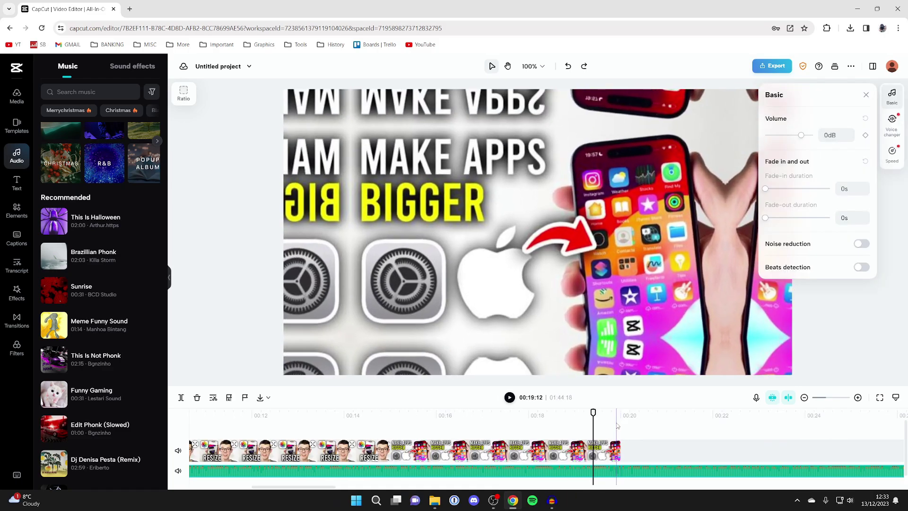
# - Split the Halloween music at the video's 20-second end and delete the excess part
pyautogui.click(619, 426)
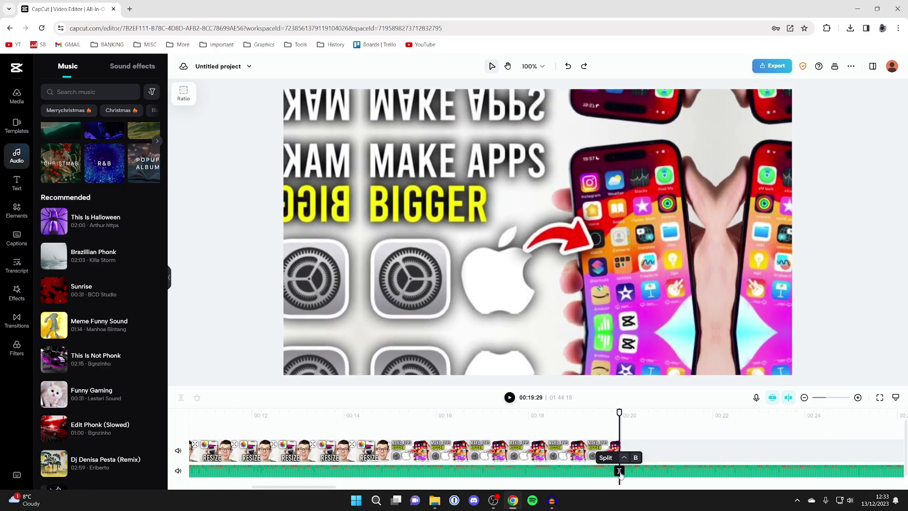
pyautogui.click(620, 471)
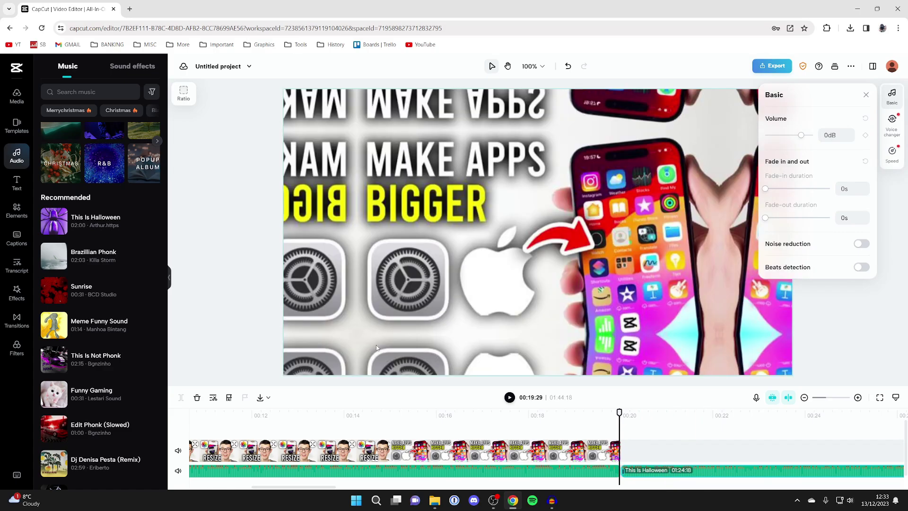
pyautogui.click(197, 398)
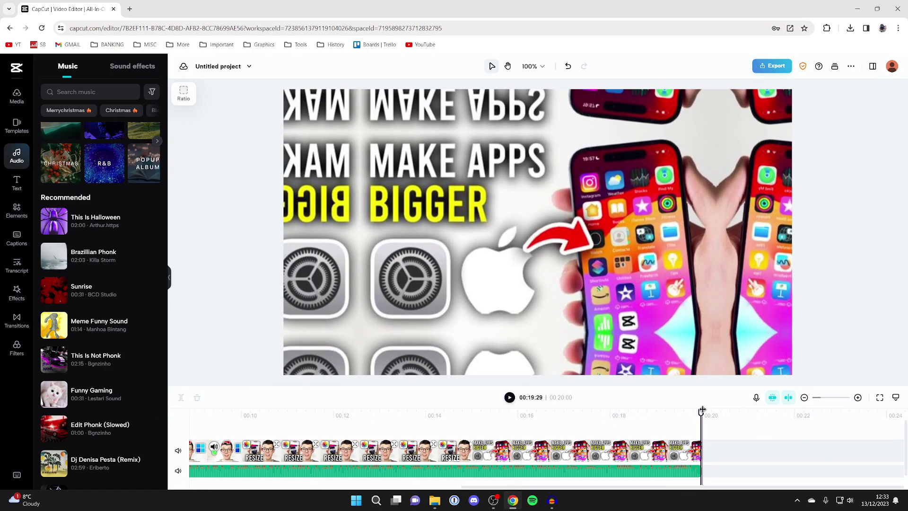
pyautogui.moveTo(701, 411); pyautogui.dragTo(552, 409)
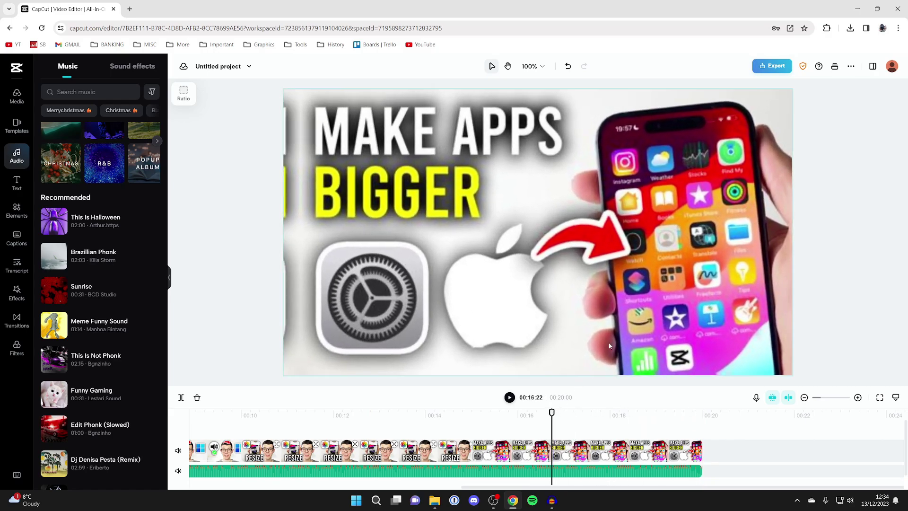
pyautogui.click(767, 70)
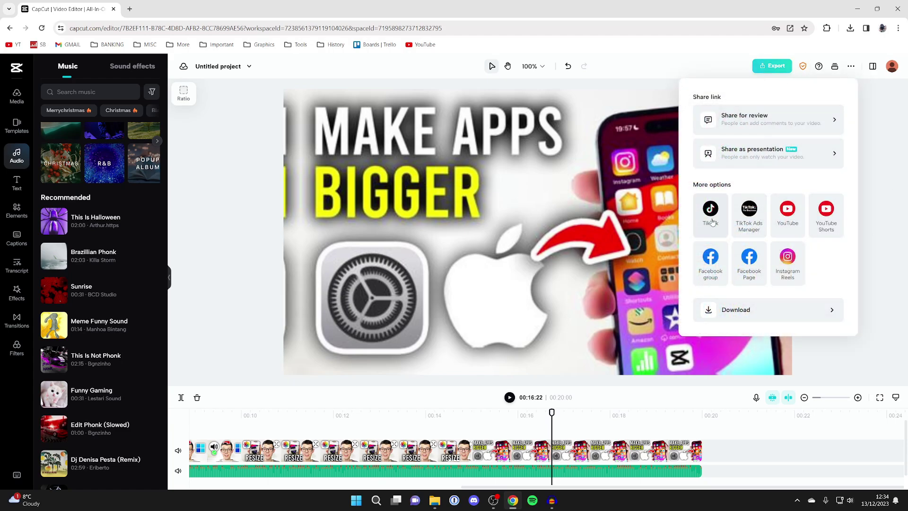
# - Export the video named 'Slides' at 1080p, Recommended quality and 30fps
pyautogui.click(766, 309)
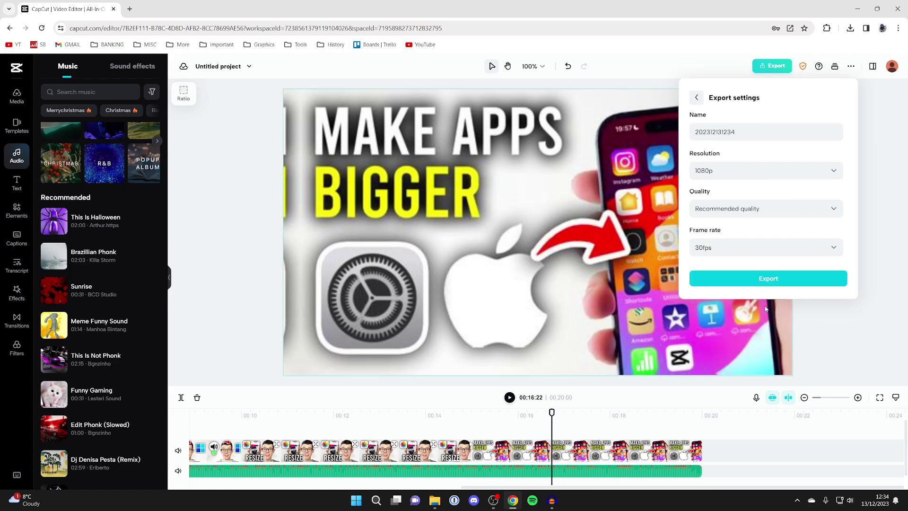
pyautogui.moveTo(737, 132); pyautogui.dragTo(628, 140)
pyautogui.write('Slides')
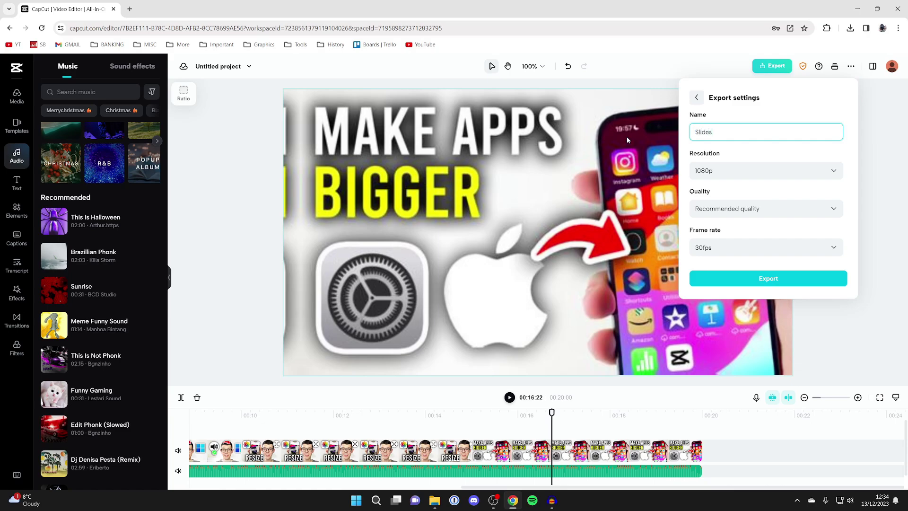
pyautogui.click(726, 171)
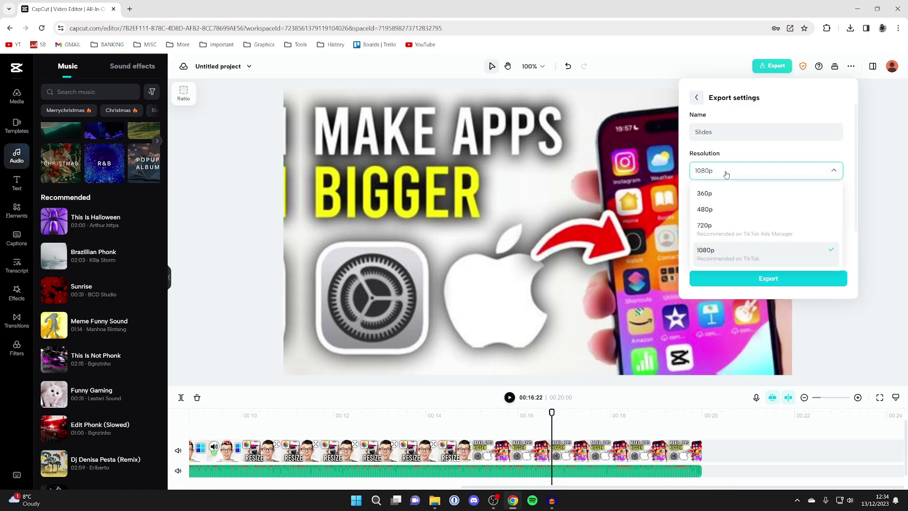
pyautogui.click(723, 250)
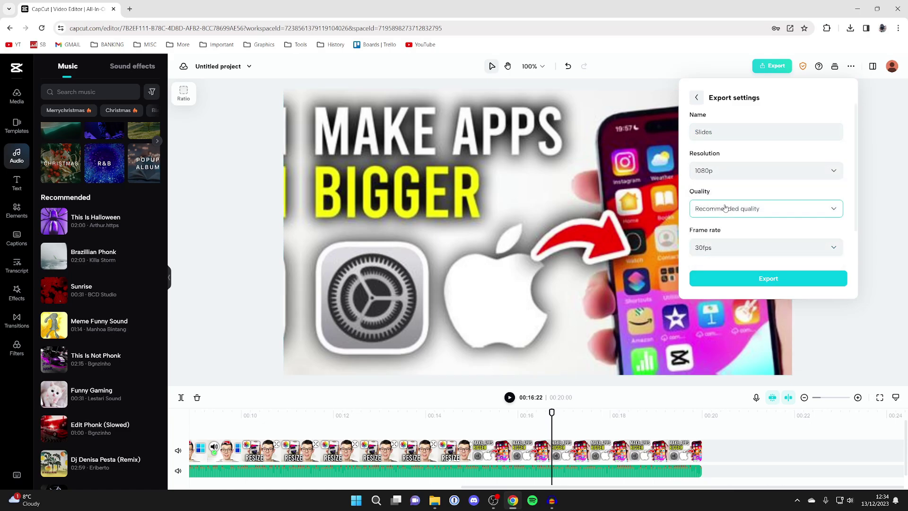
pyautogui.click(743, 215)
pyautogui.click(727, 246)
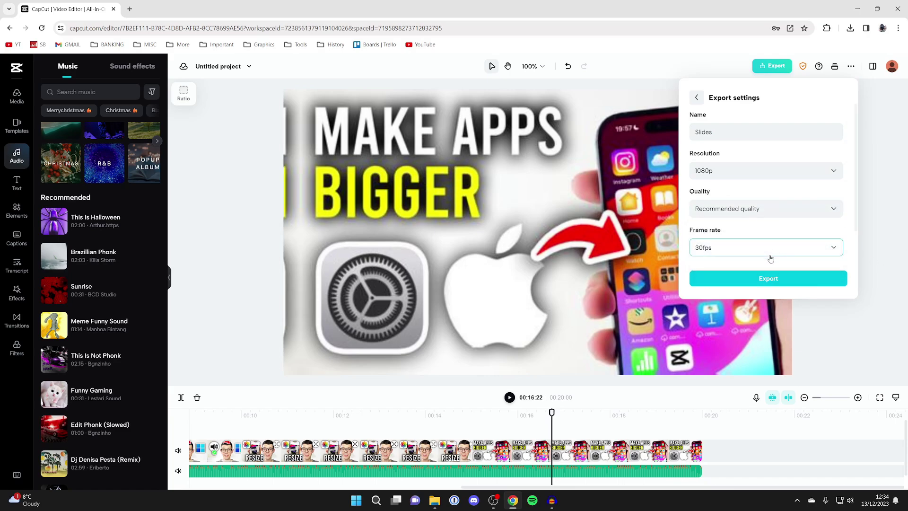
pyautogui.click(731, 248)
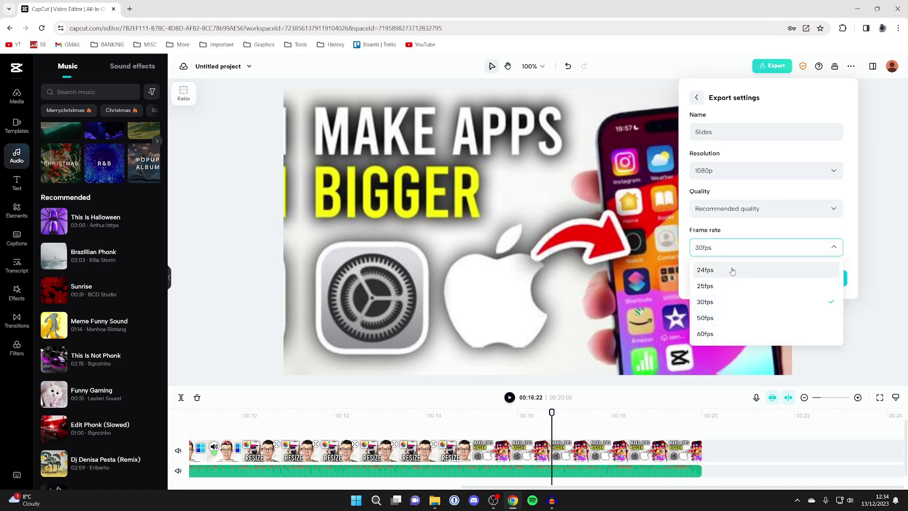
pyautogui.click(727, 301)
pyautogui.click(747, 280)
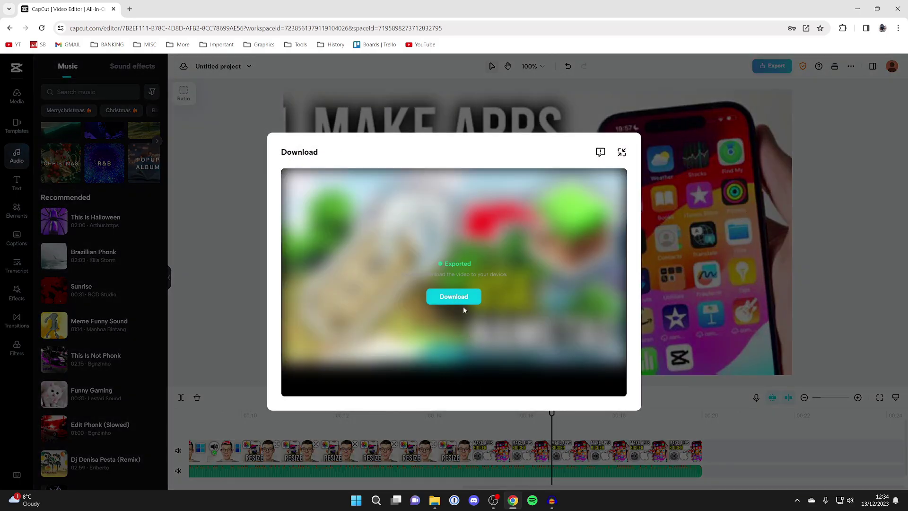
# - Download the exported Slides.mp4 and confirm it in Chrome's recent download history
pyautogui.click(460, 302)
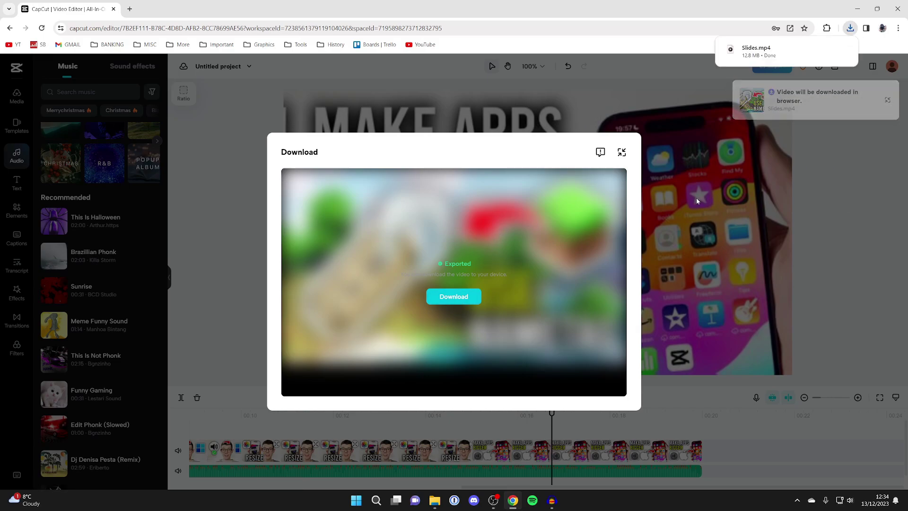
pyautogui.click(850, 29)
pyautogui.click(850, 29)
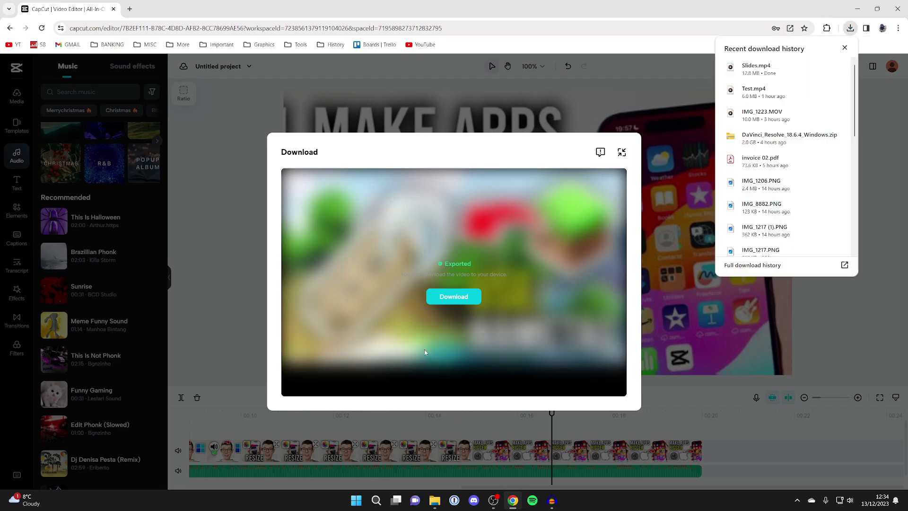